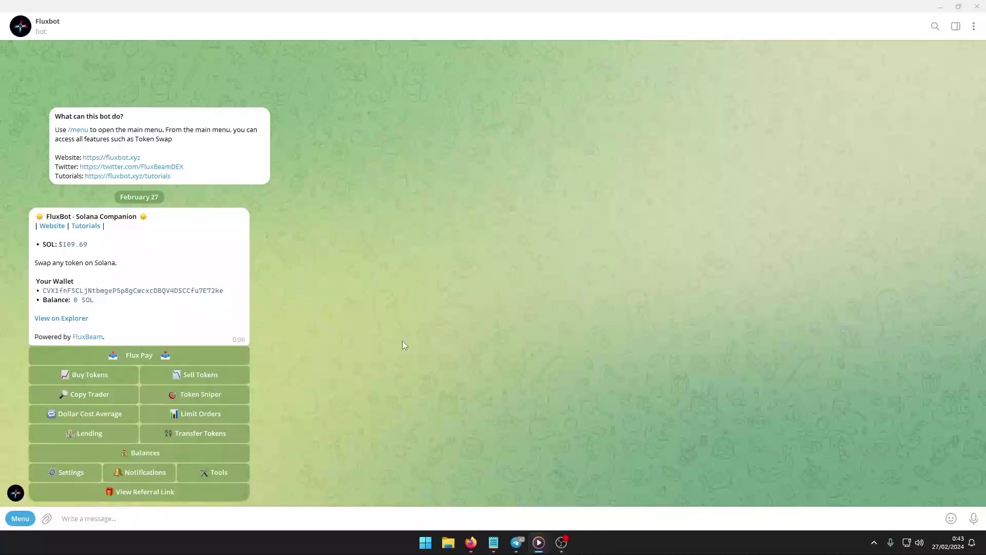
View the Buy Tokens page, open and dismiss its token symbol or mint address prompt, and return to the main menu.
click(100, 378)
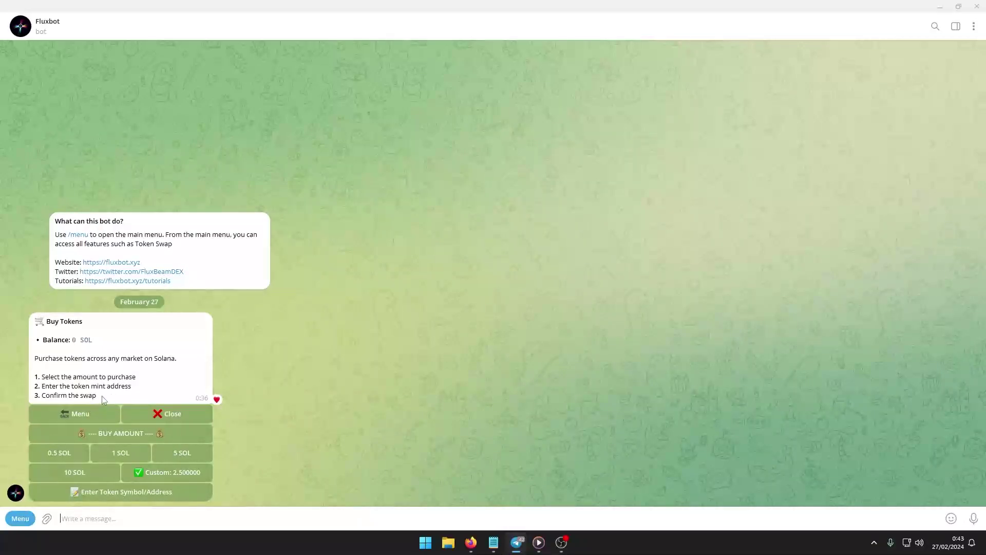
drag(88, 404, 50, 354)
click(95, 387)
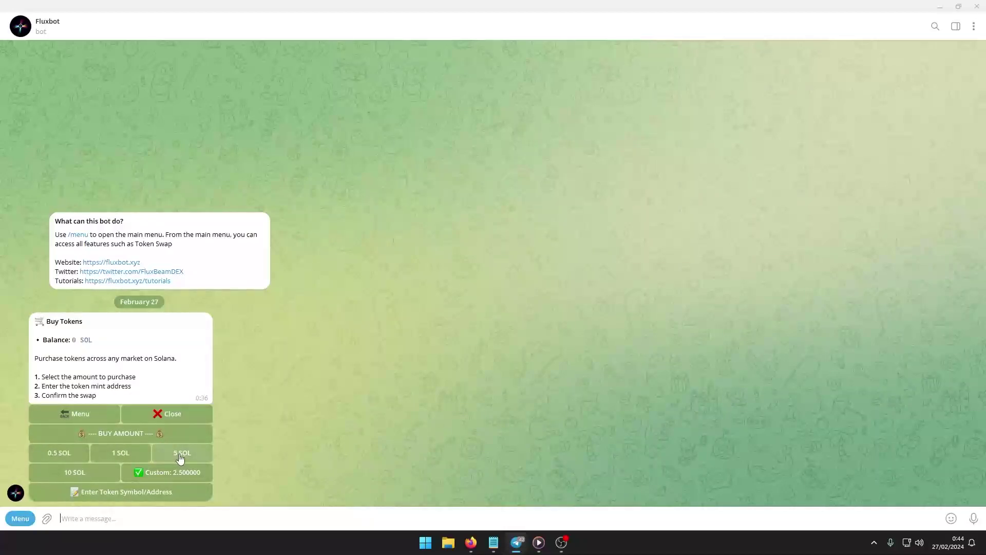
click(116, 493)
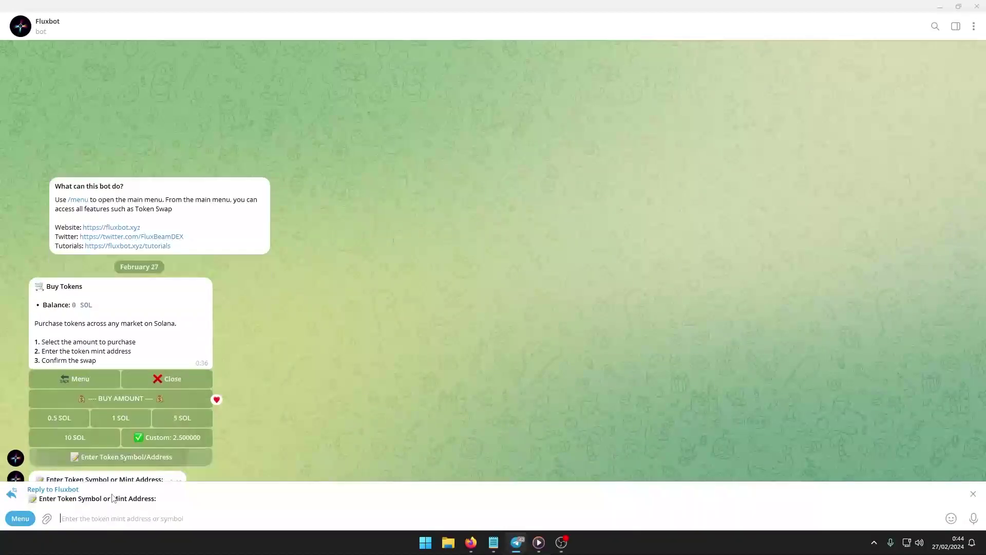
key(Escape)
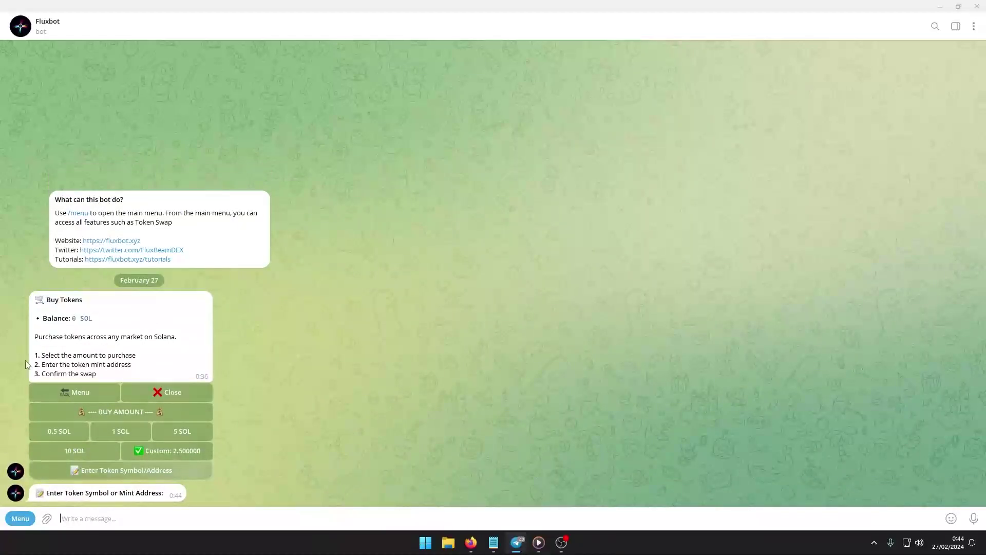
click(80, 392)
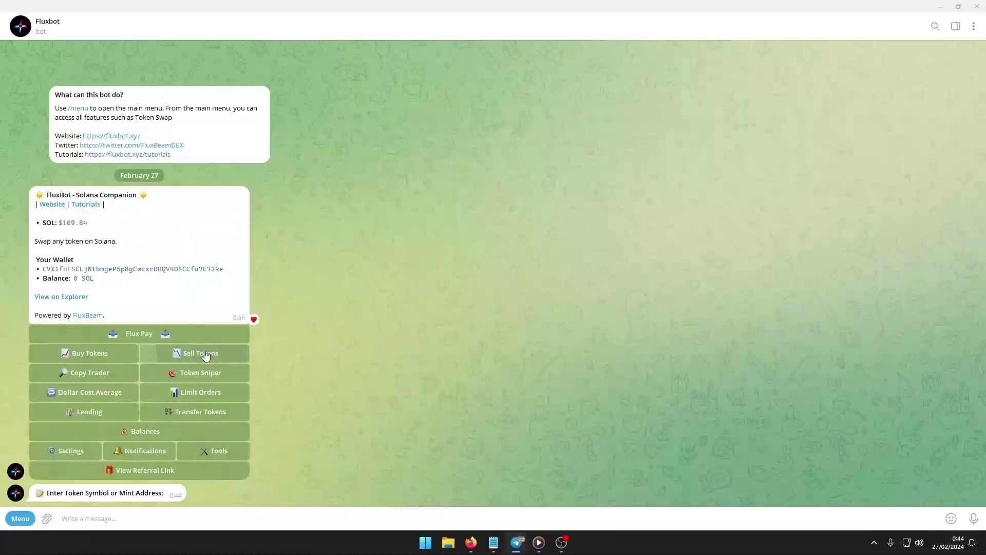
Review the Sell Tokens page and the Limit Orders instructions, returning to the main menu after each.
click(205, 355)
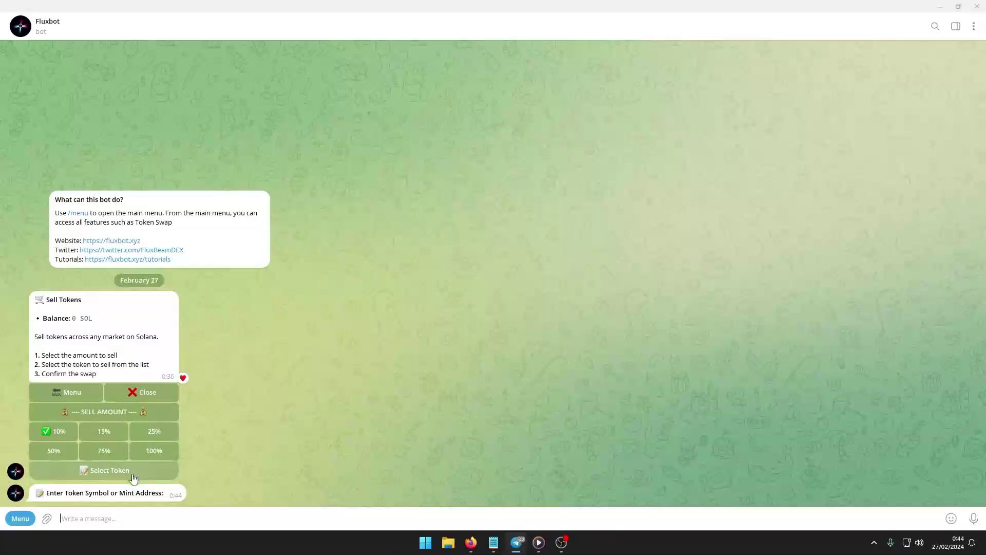
click(67, 393)
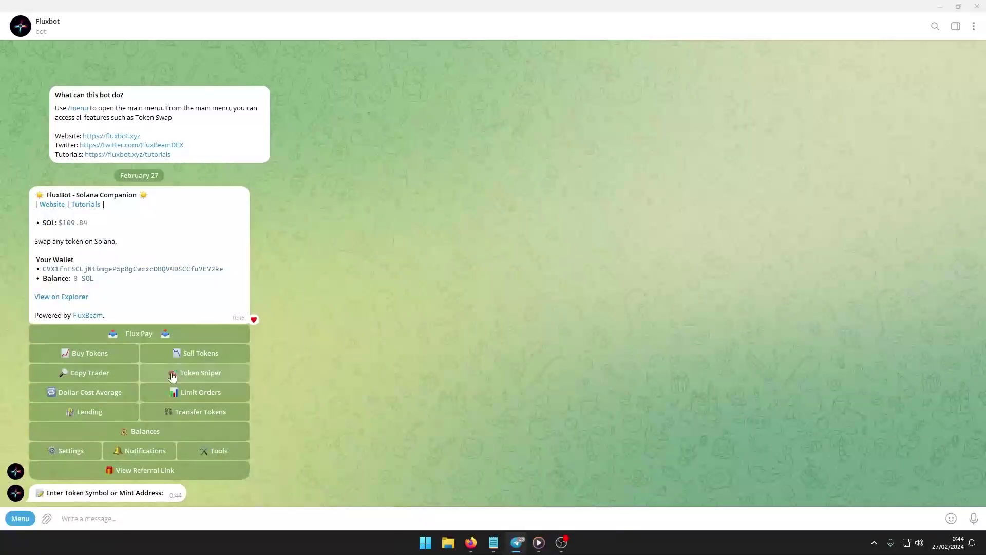
click(179, 391)
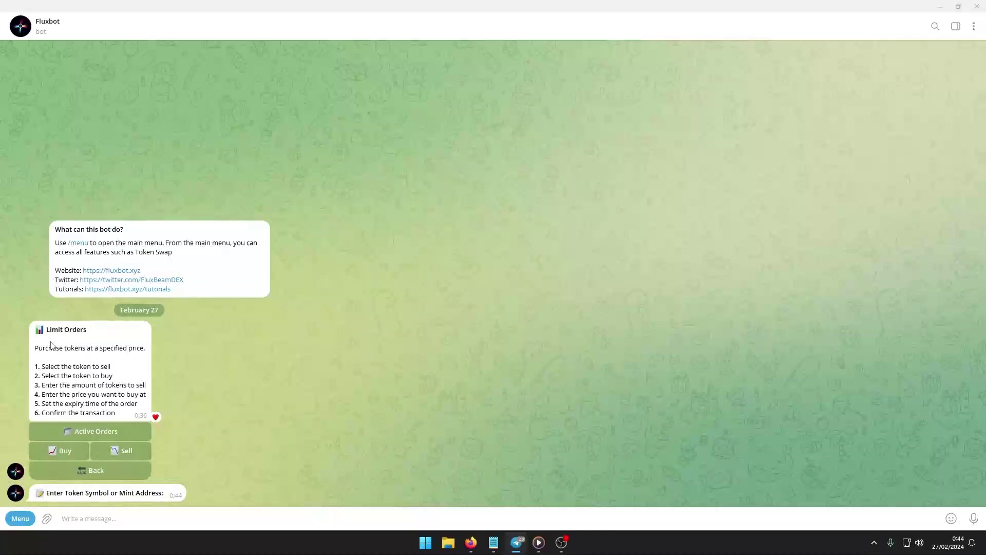
drag(46, 330, 102, 367)
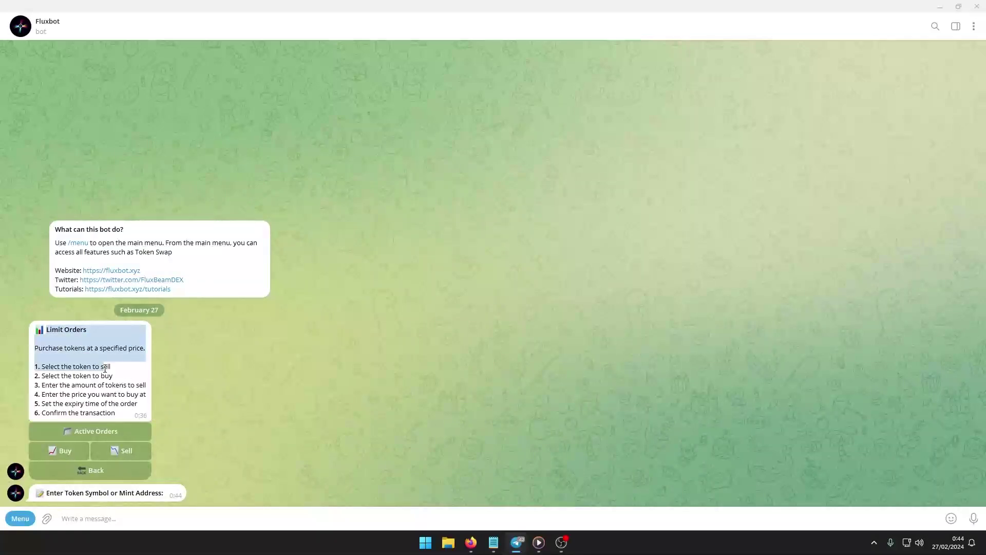
click(103, 367)
click(92, 426)
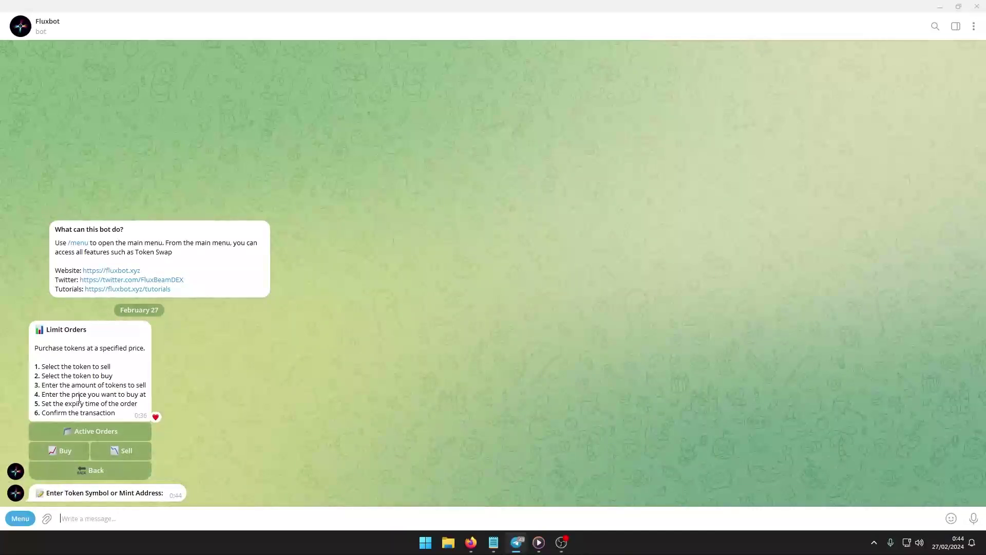
click(89, 473)
Review the Dollar Cost Averaging and Copy Trader pages, returning to the main menu after each.
click(124, 398)
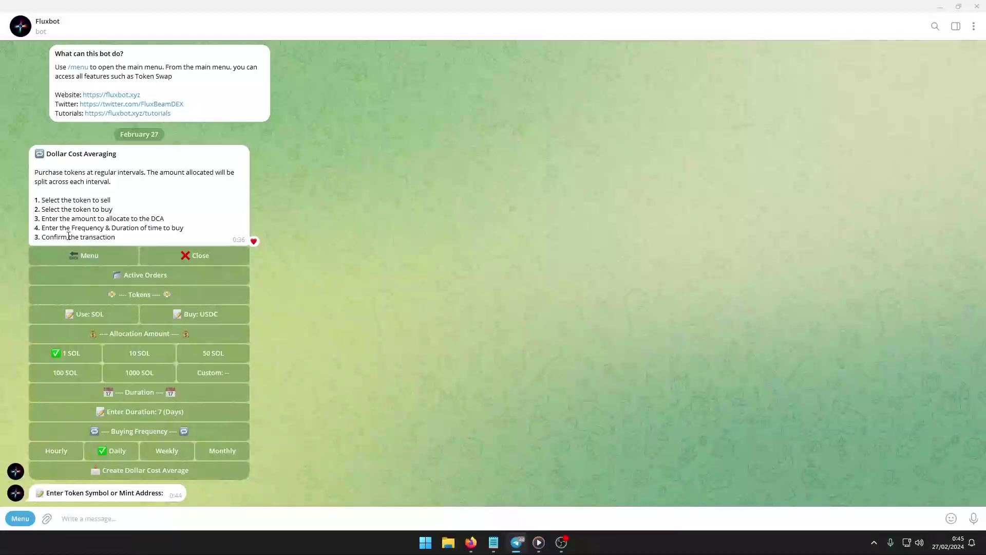
click(100, 257)
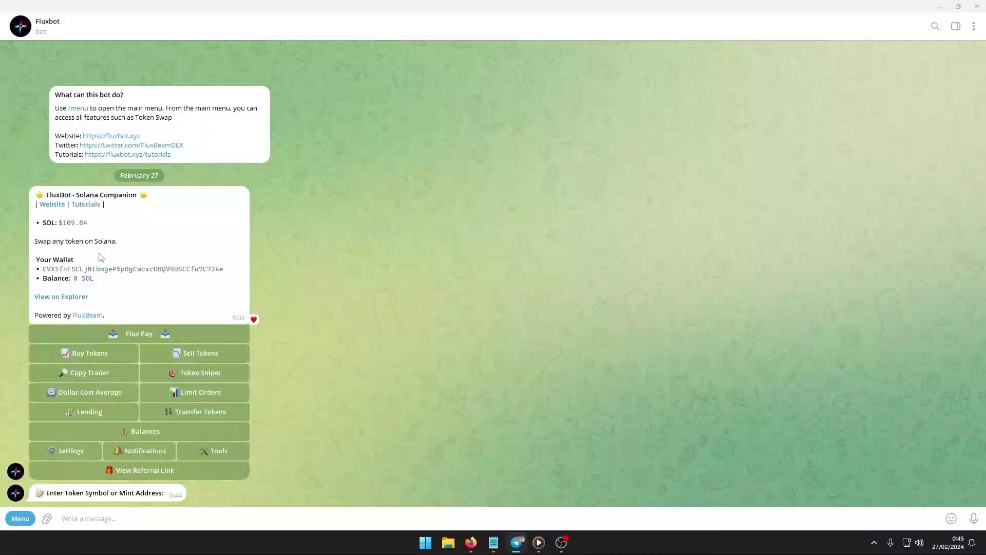
click(89, 377)
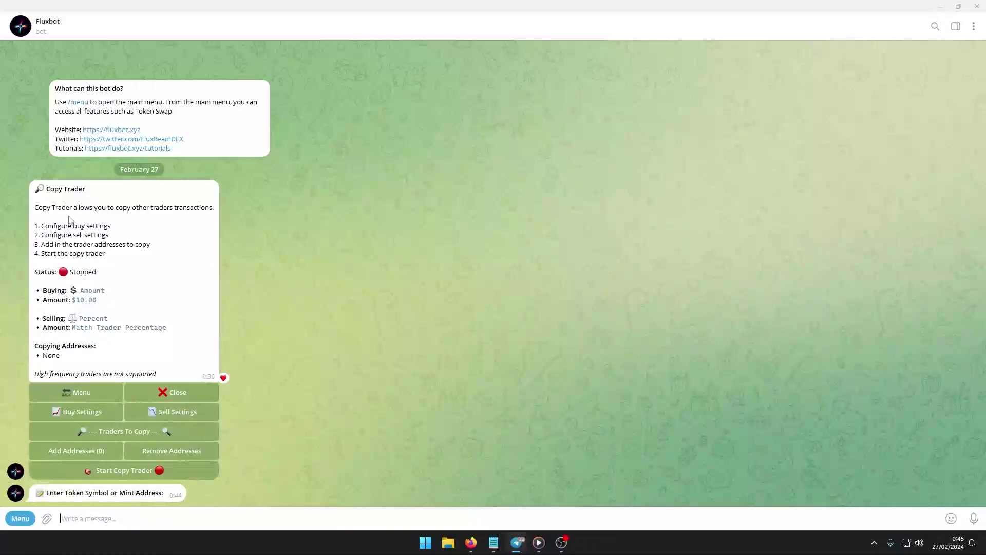
click(72, 394)
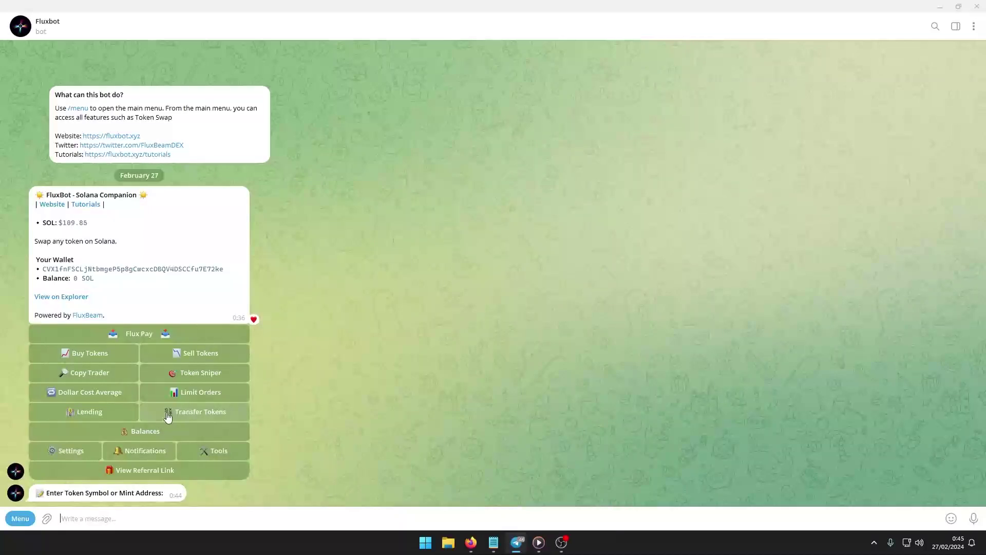
Read through the Token Sniper instructions and its liquidity, risk score and trade amount options, and go back to the main menu.
click(194, 374)
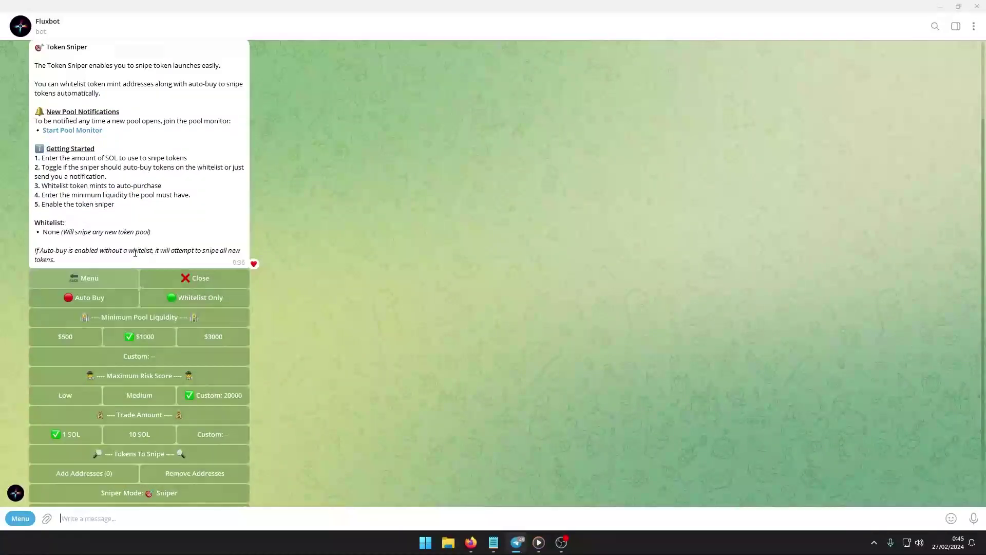
scroll(135, 253, up, 1)
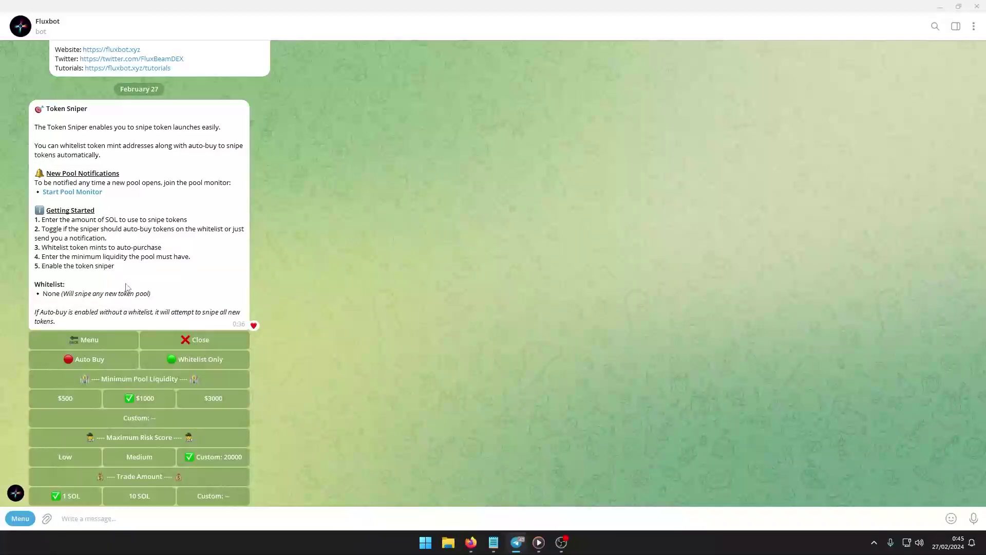
scroll(123, 289, down, 1)
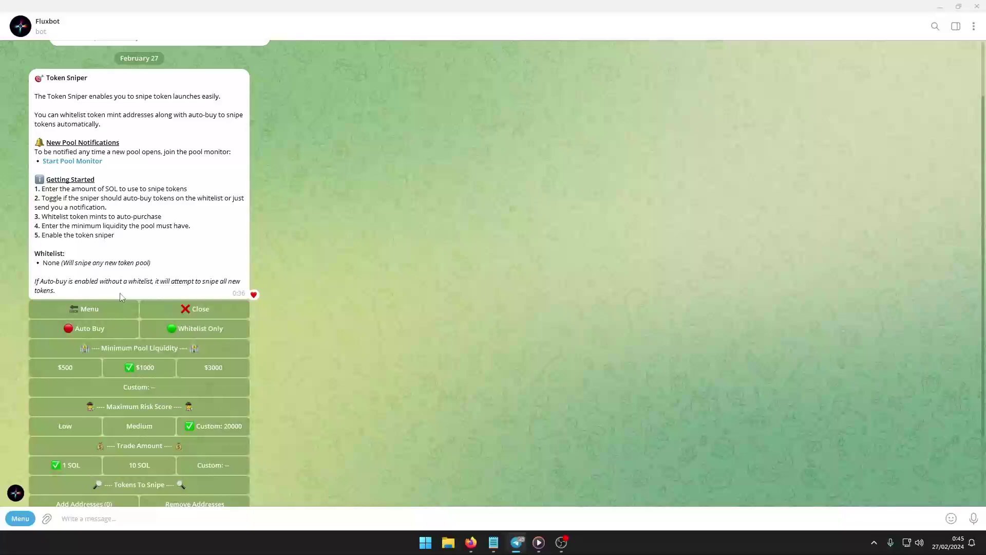
scroll(122, 298, down, 1)
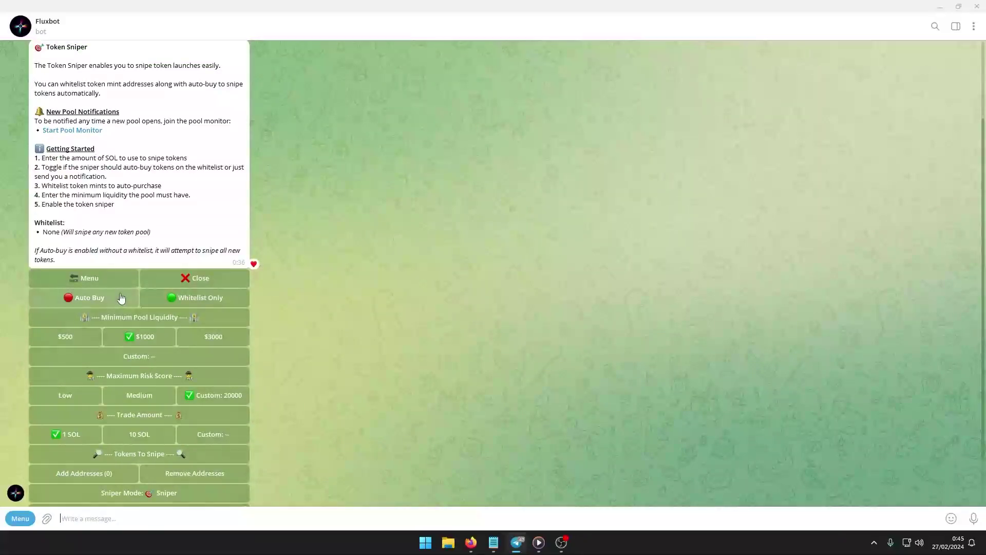
scroll(121, 298, down, 2)
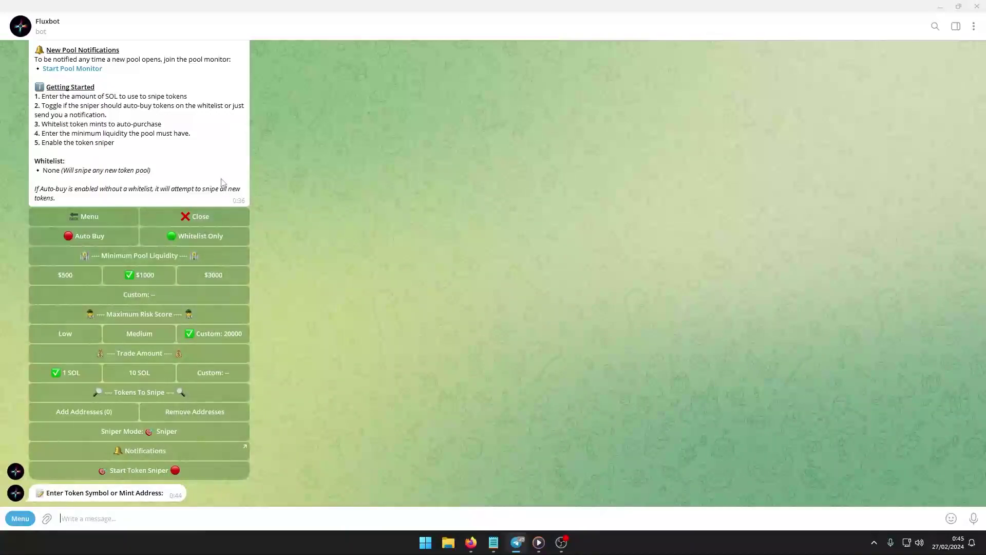
click(88, 216)
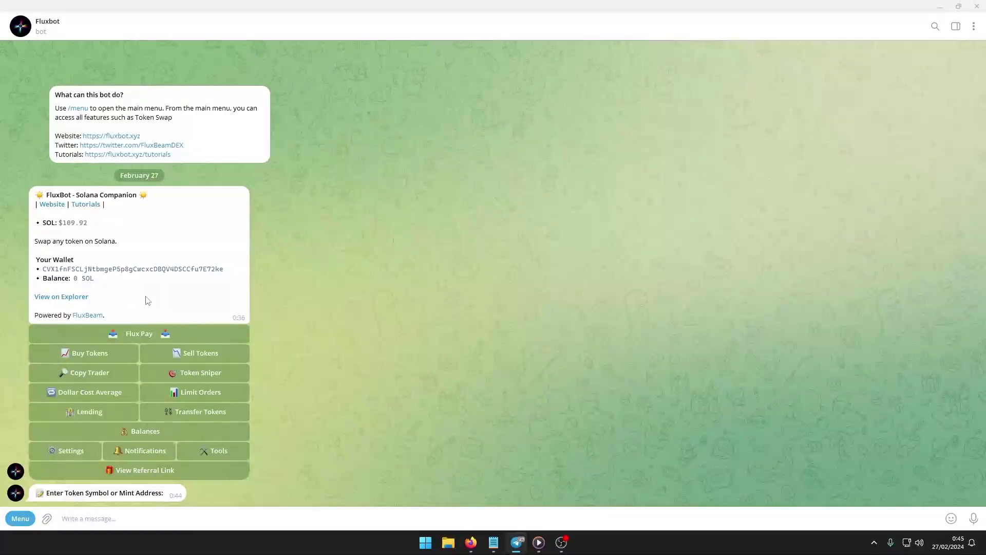
Review the Lending and Transfer Tokens pages, returning to the main menu after each.
click(117, 414)
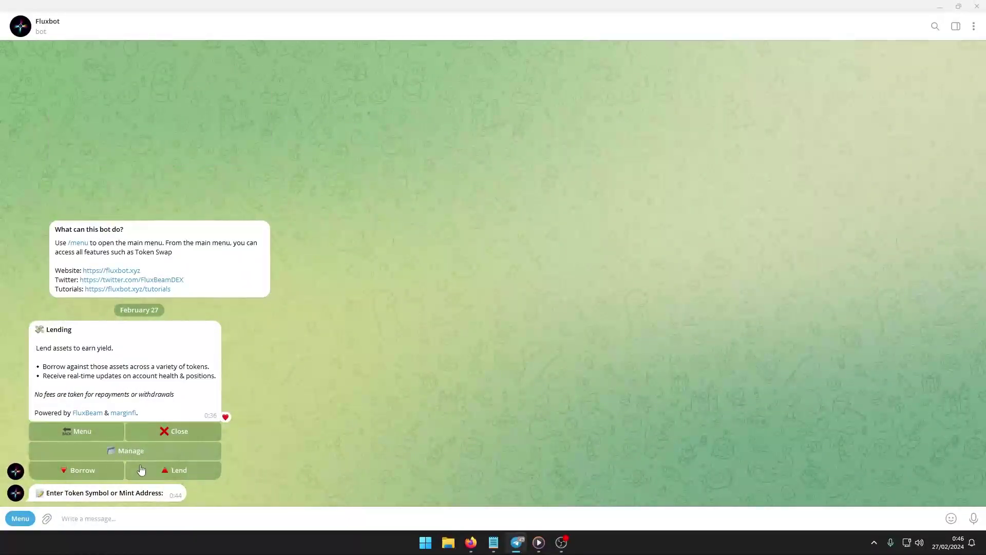
click(89, 436)
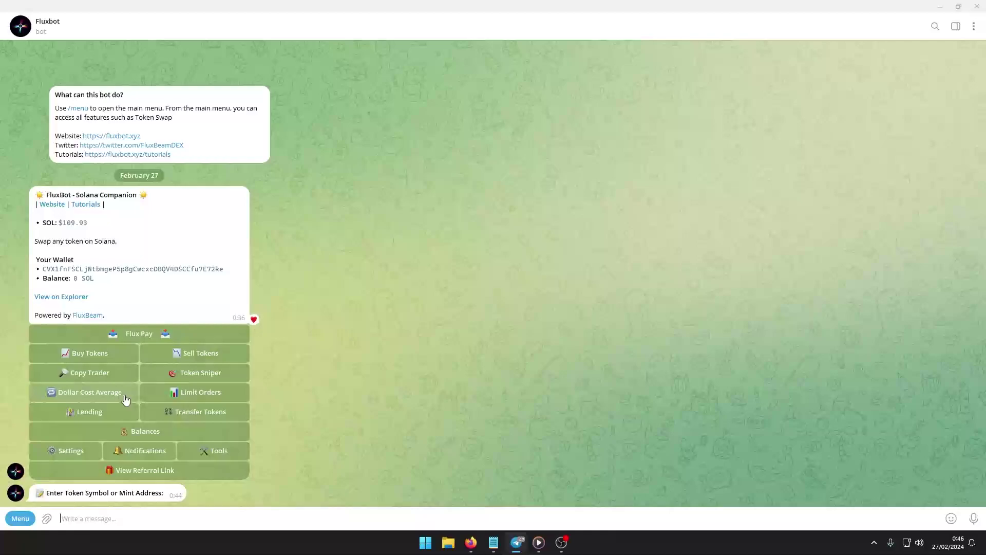
click(174, 411)
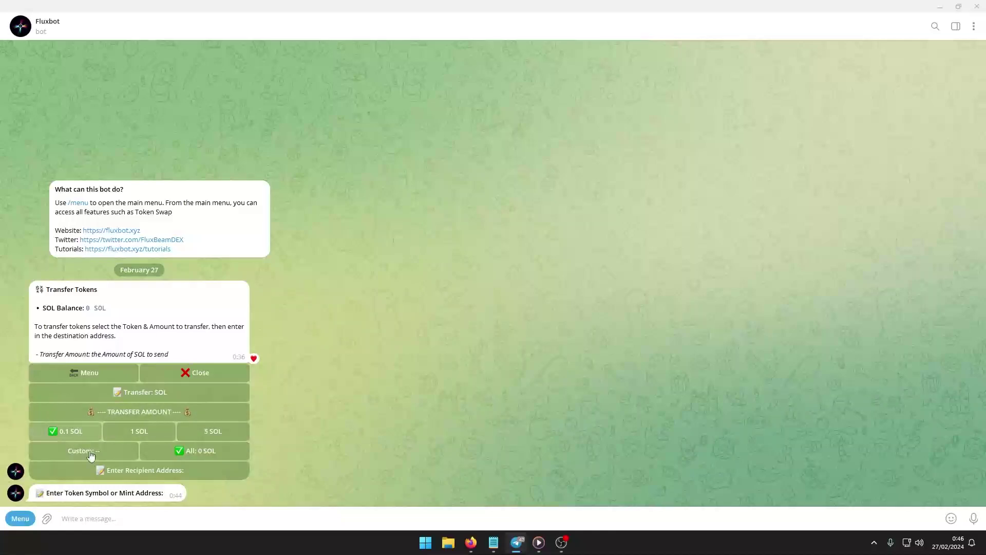
click(70, 376)
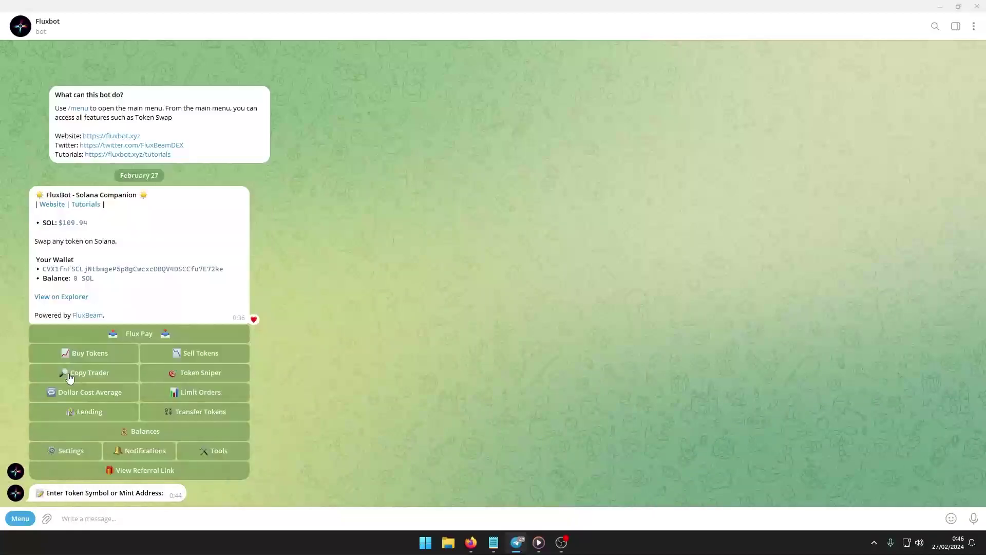
Check the notification options, close them and open the Tools list.
click(138, 451)
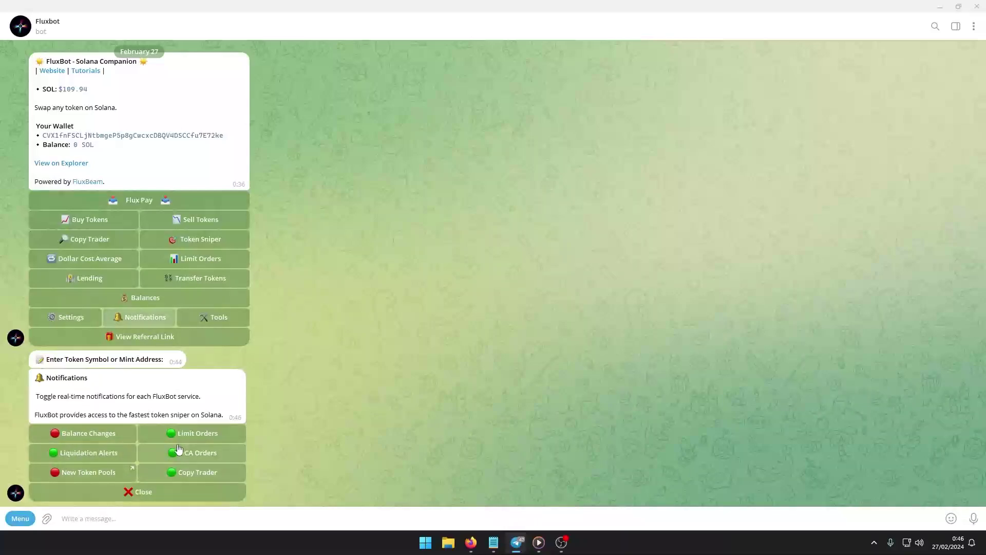
click(147, 490)
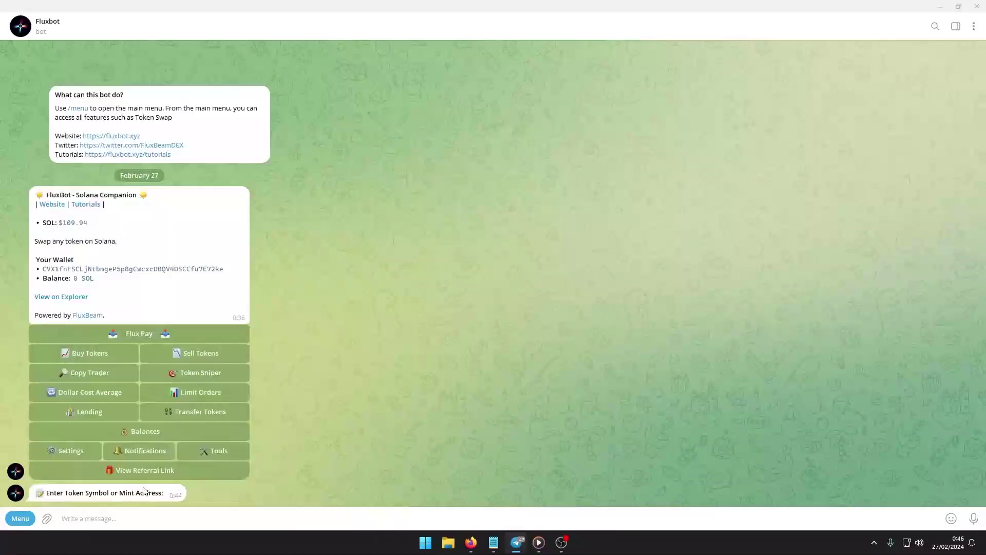
click(209, 457)
Open the Settings page and its language choices, look them over and close the Tools list.
click(65, 258)
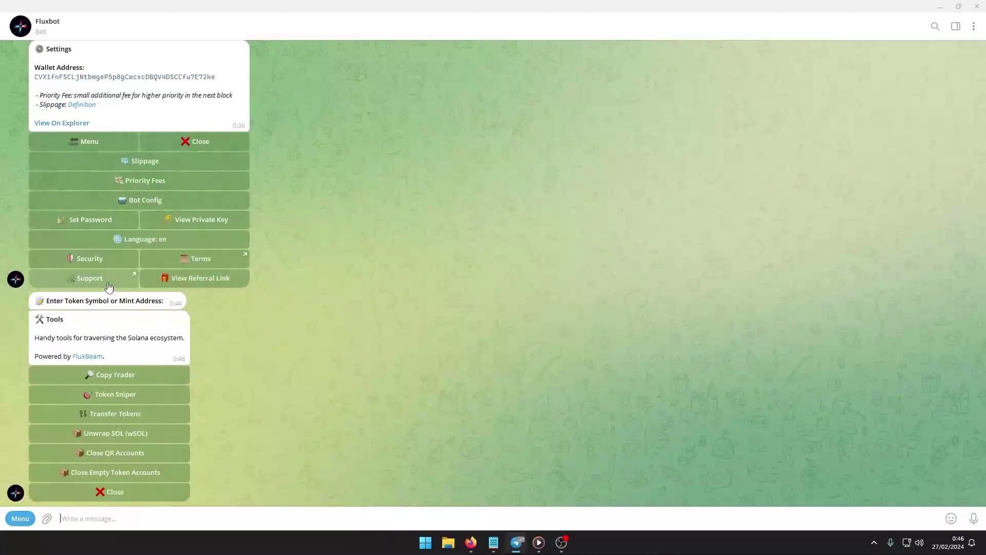
click(151, 234)
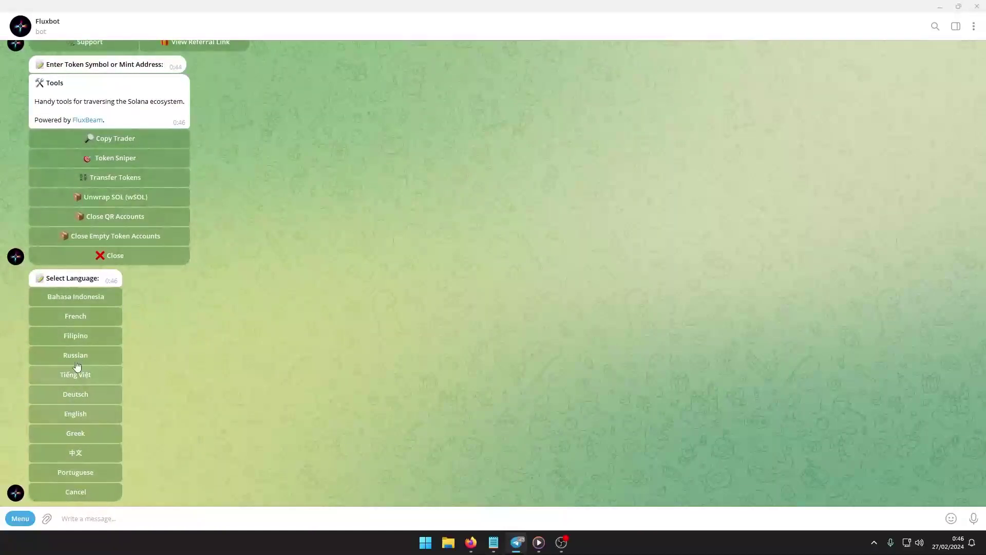
scroll(193, 362, up, 3)
scroll(198, 355, up, 4)
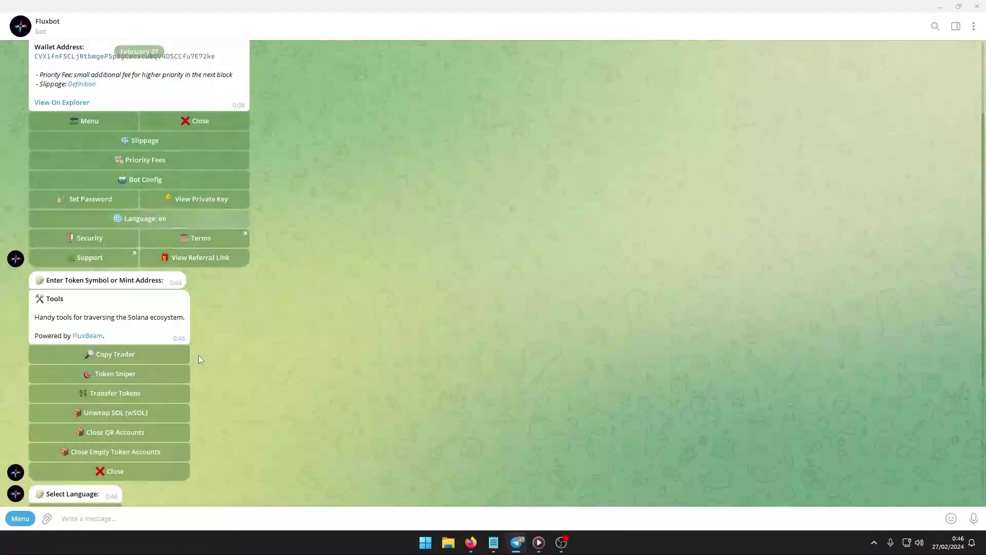
scroll(185, 354, down, 3)
scroll(185, 354, down, 4)
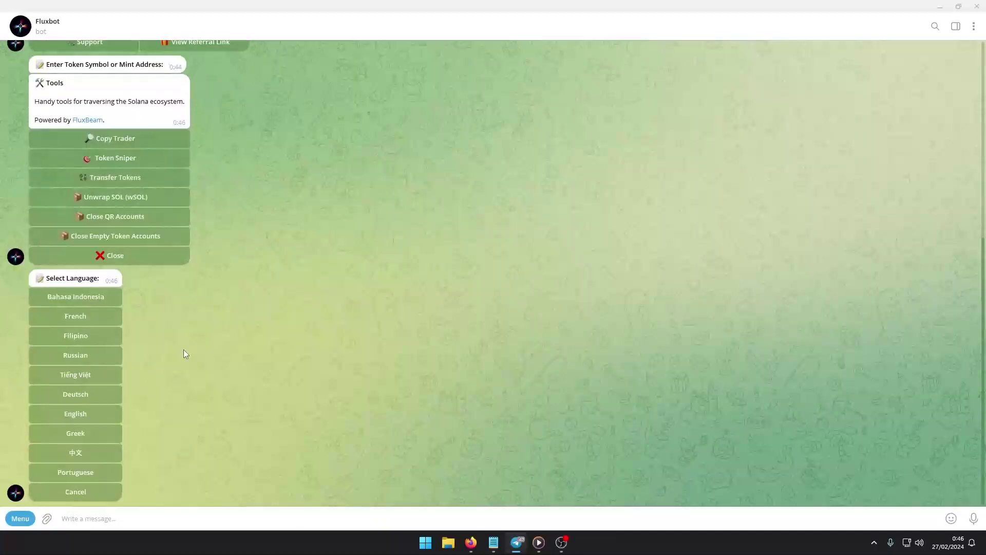
click(127, 257)
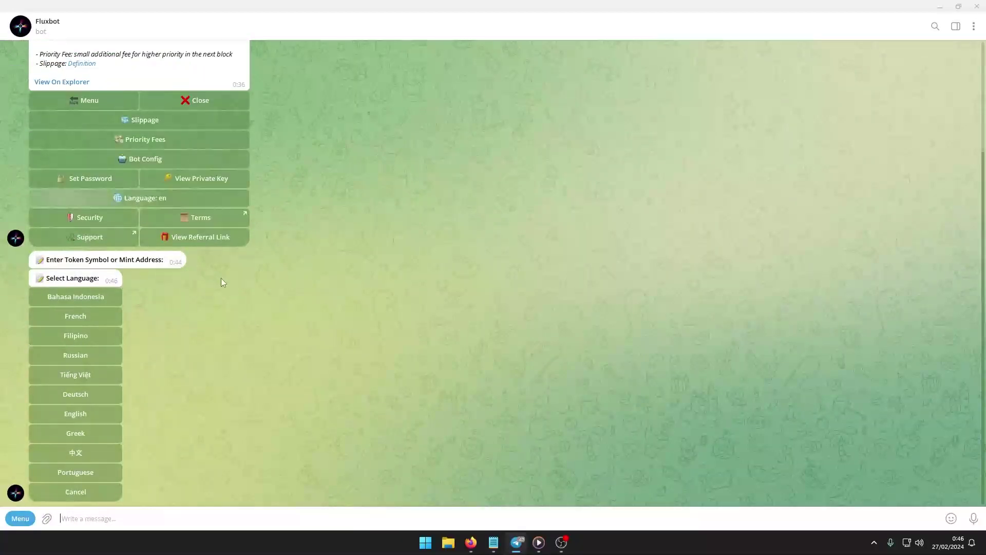
Look over the Settings options and bring up a fresh FluxBot main menu in the chat.
scroll(200, 291, up, 2)
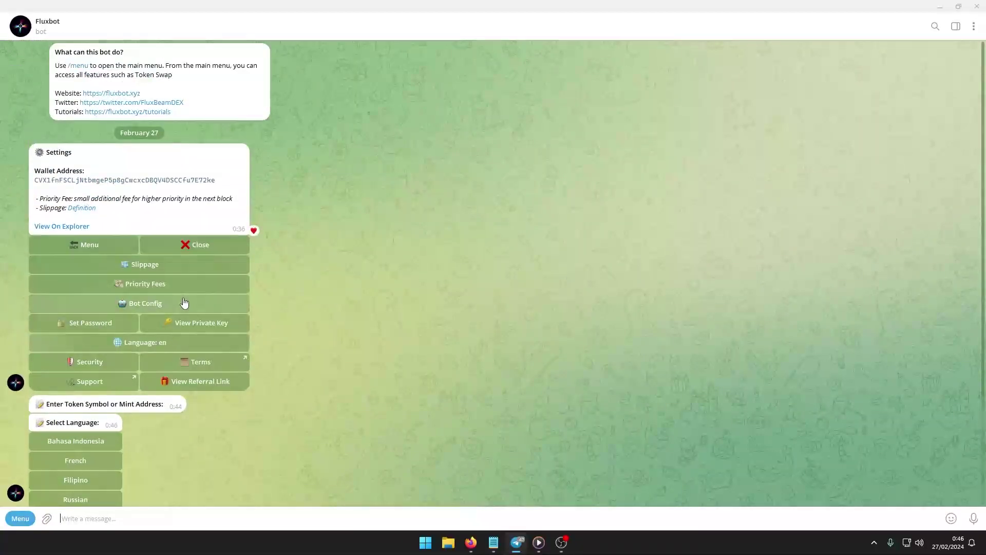
scroll(180, 311, down, 1)
scroll(172, 339, down, 2)
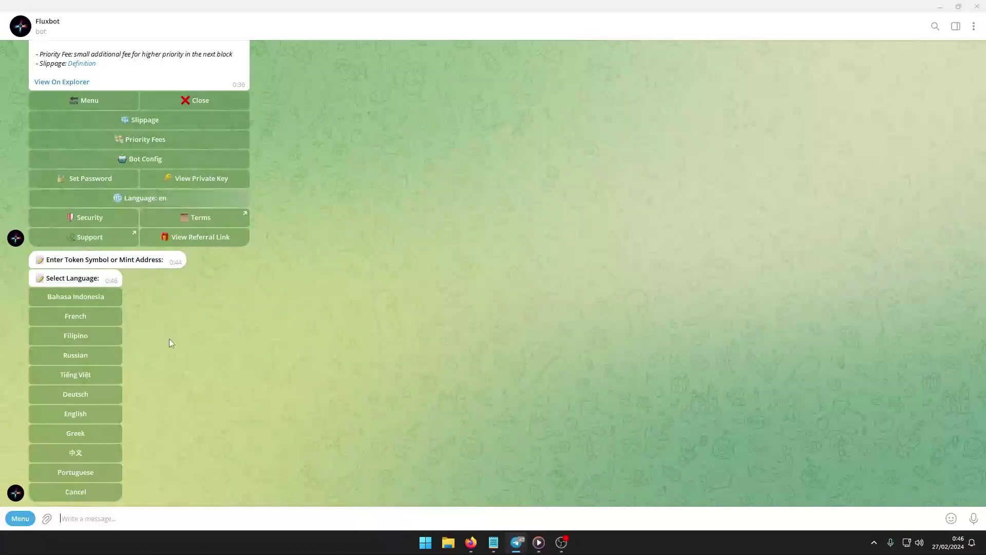
click(20, 518)
click(257, 442)
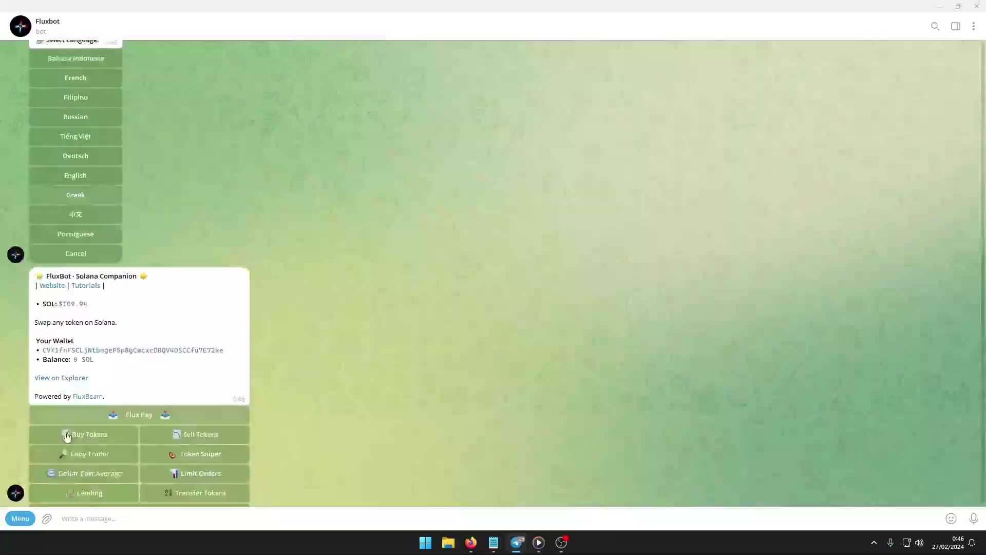